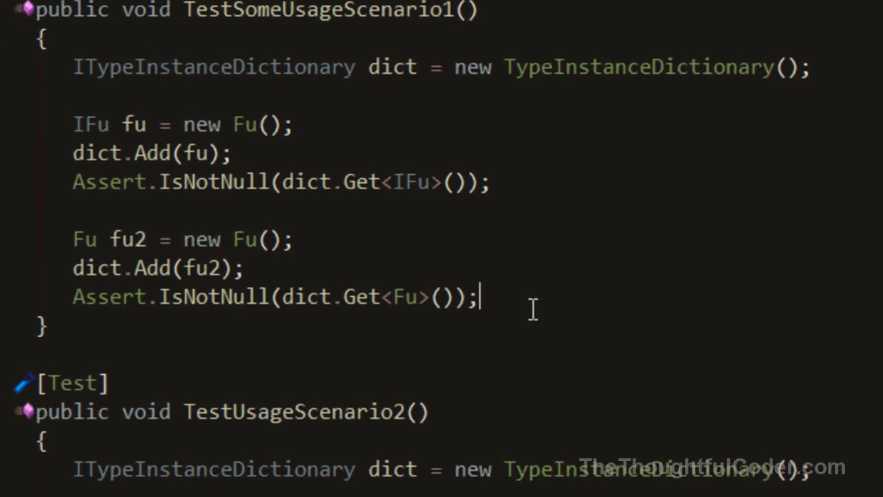
- Add an empty line after the final Assert.IsNotNull assertion in TestSomeUsageScenario1
{"action": "key", "text": "Return"}
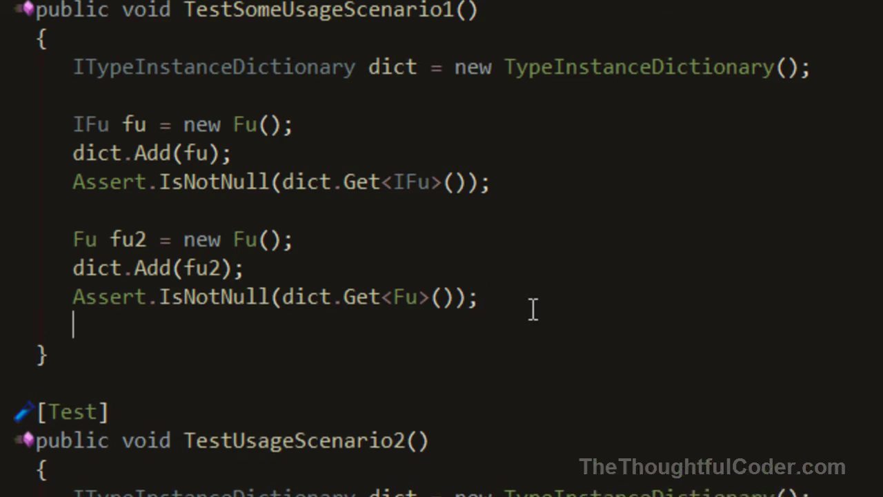
- Write Assert.AreEqual(true, ) on the new line, leaving the actual value empty
{"action": "key", "text": "Return"}
{"action": "type", "text": "Assert"}
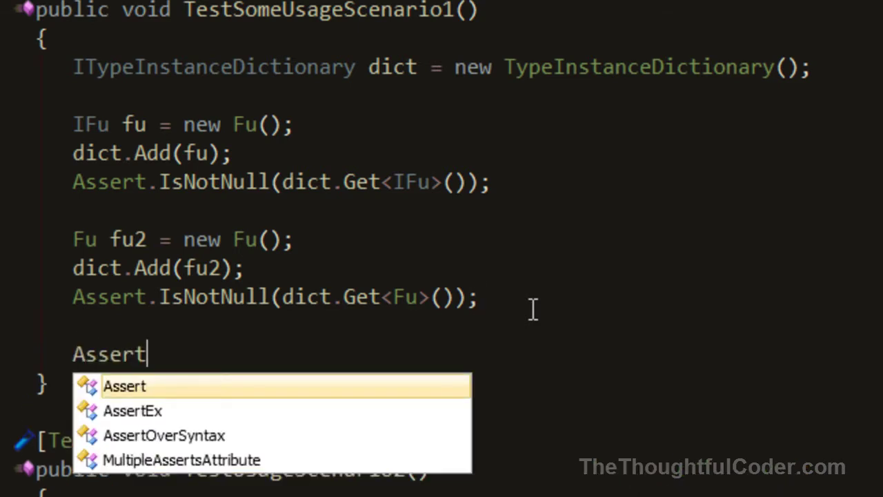
{"action": "type", "text": ".Aeq"}
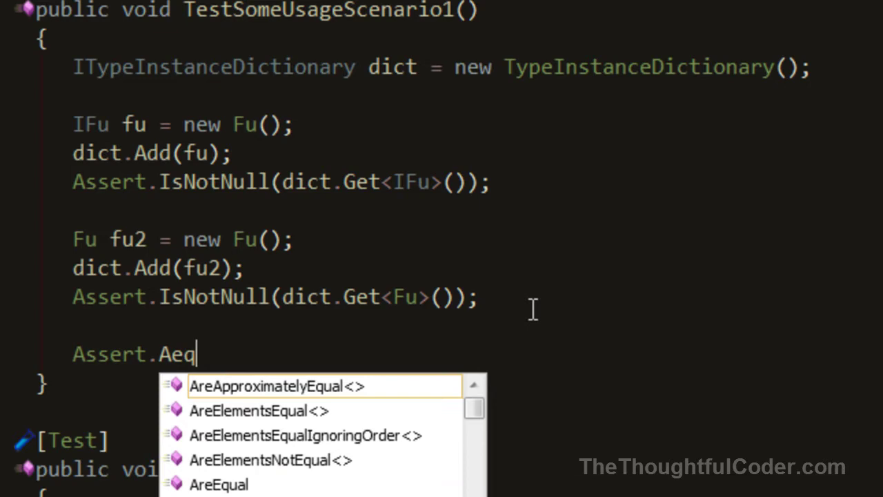
{"action": "key", "text": "BackSpace"}
{"action": "key", "text": "BackSpace"}
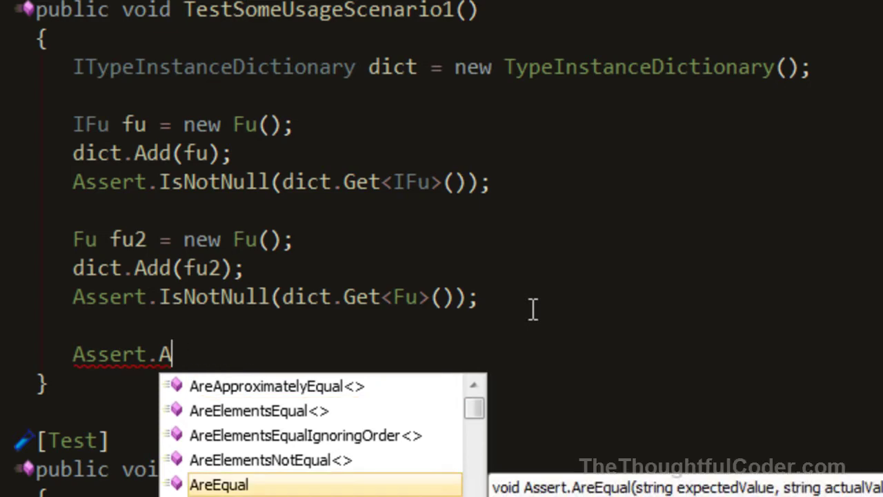
{"action": "key", "text": "Tab"}
{"action": "type", "text": "("}
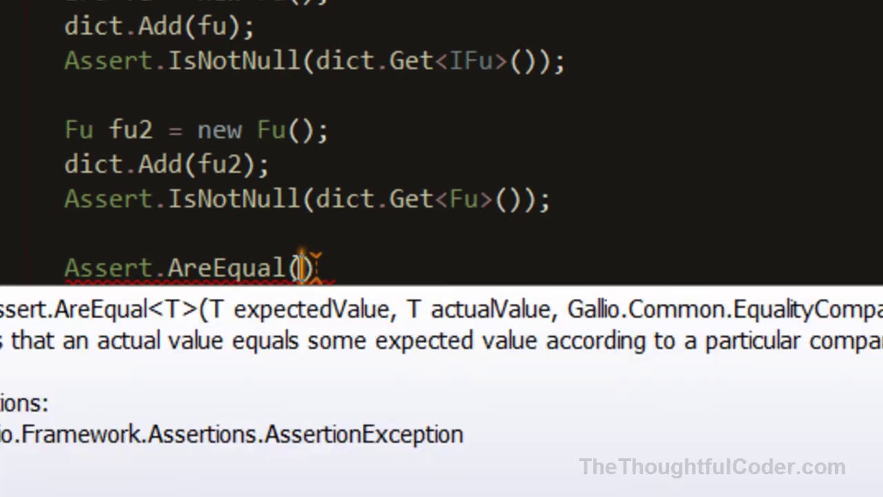
{"action": "left_click", "coordinate": [300, 267]}
{"action": "key", "text": "Escape"}
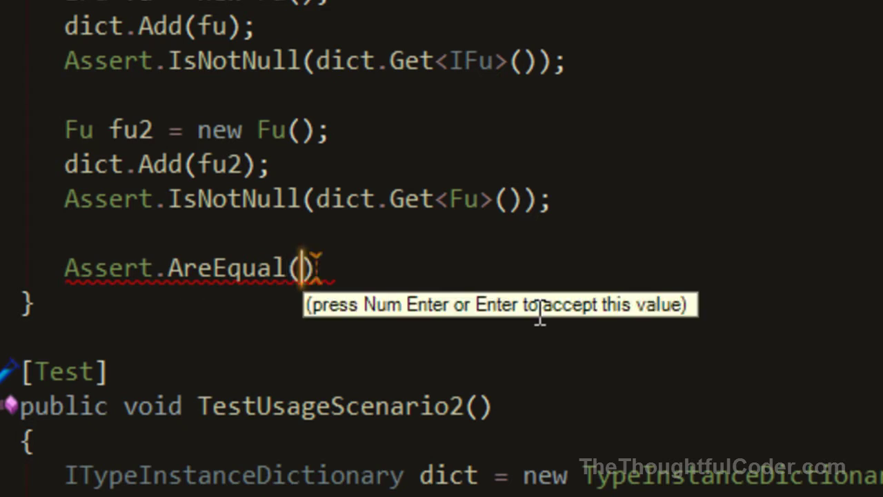
{"action": "type", "text": "true,"}
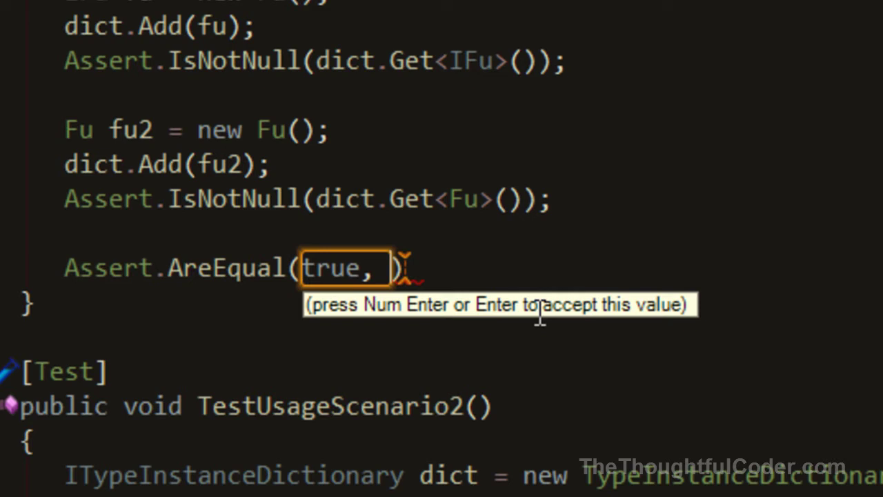
{"action": "key", "text": "BackSpace"}
{"action": "key", "text": "BackSpace"}
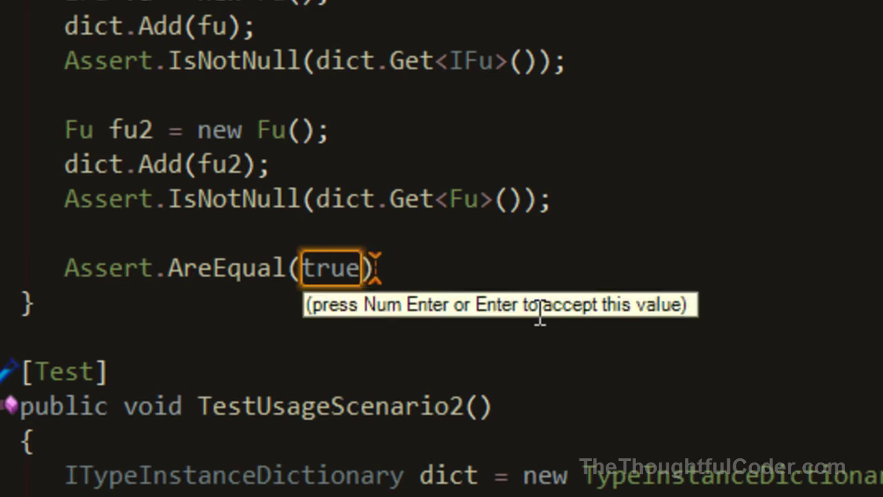
{"action": "type", "text": ","}
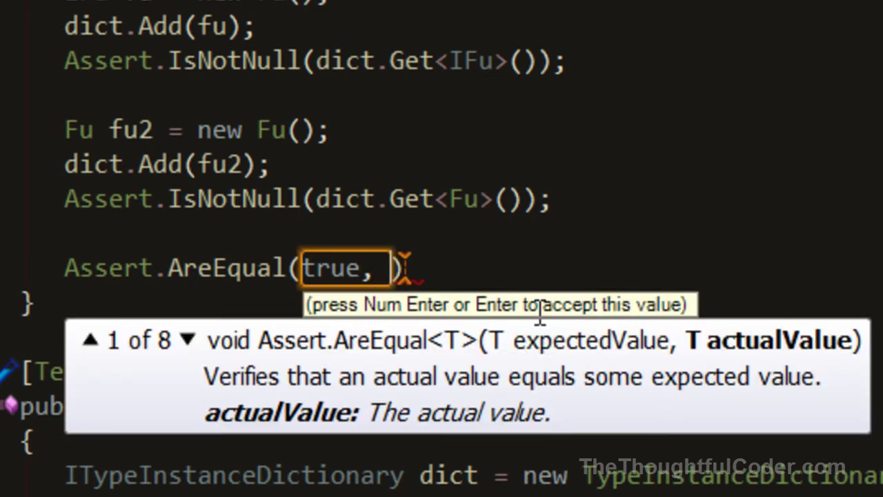
{"action": "key", "text": "Escape"}
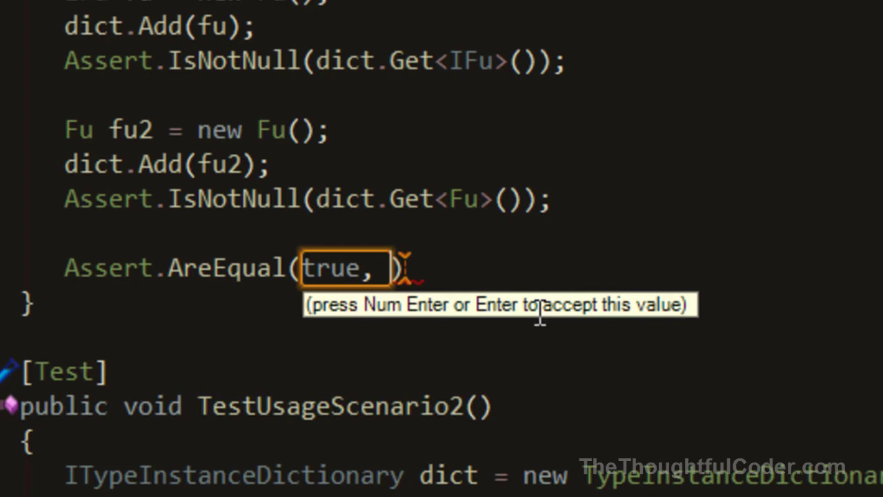
{"action": "key", "text": "ctrl+shift+space"}
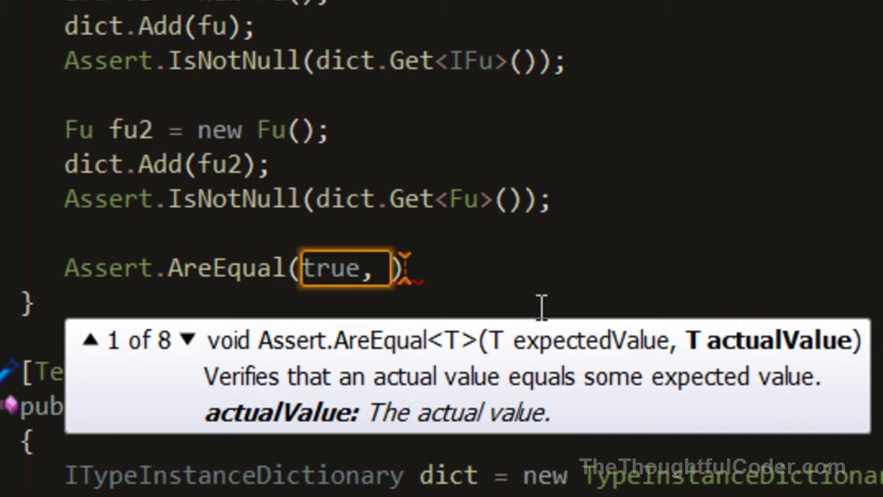
{"action": "key", "text": "Escape"}
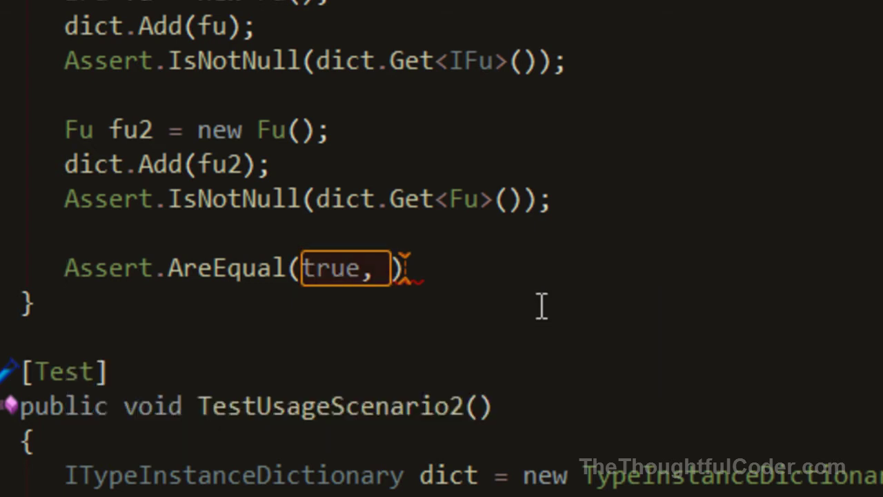
- Delete the unfinished Assert.AreEqual(true, ) line and the blank lines before the closing brace
{"action": "key", "text": "shift+Home"}
{"action": "key", "text": "Delete"}
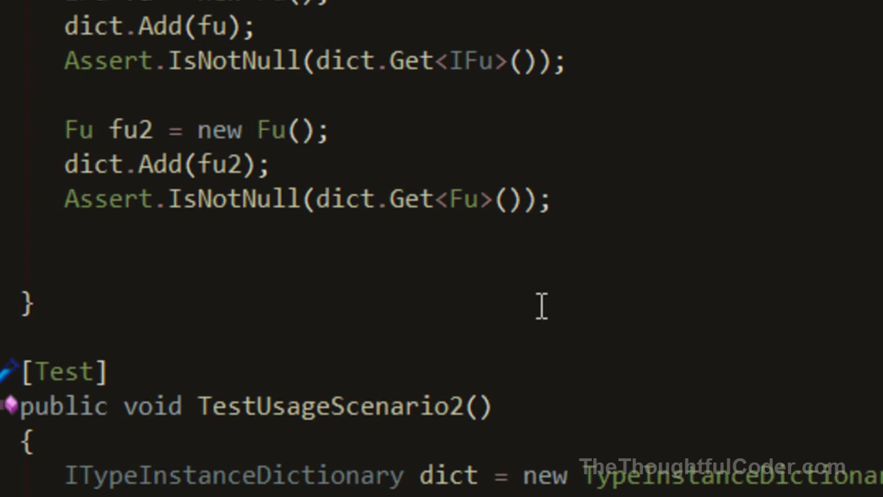
{"action": "key", "text": "BackSpace"}
{"action": "key", "text": "BackSpace"}
- Show parameter info for Assert.IsNotNull and cycle between its two overloads
{"action": "key", "text": "ctrl+Right"}
{"action": "key", "text": "ctrl+Right"}
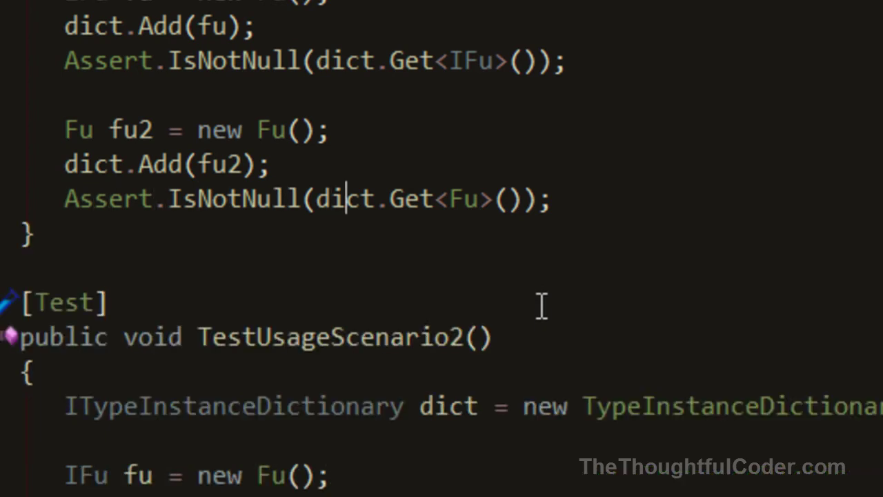
{"action": "key", "text": "Right"}
{"action": "key", "text": "ctrl+shift+space"}
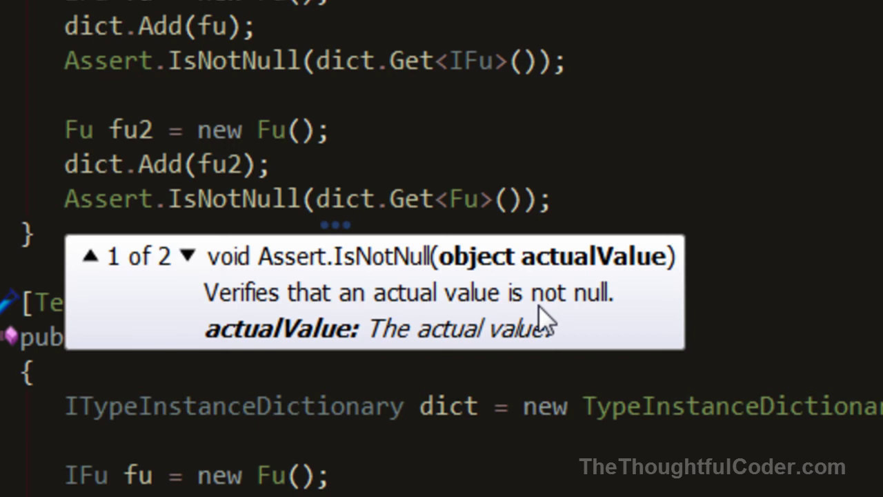
{"action": "key", "text": "Right"}
{"action": "key", "text": "Down"}
{"action": "key", "text": "Up"}
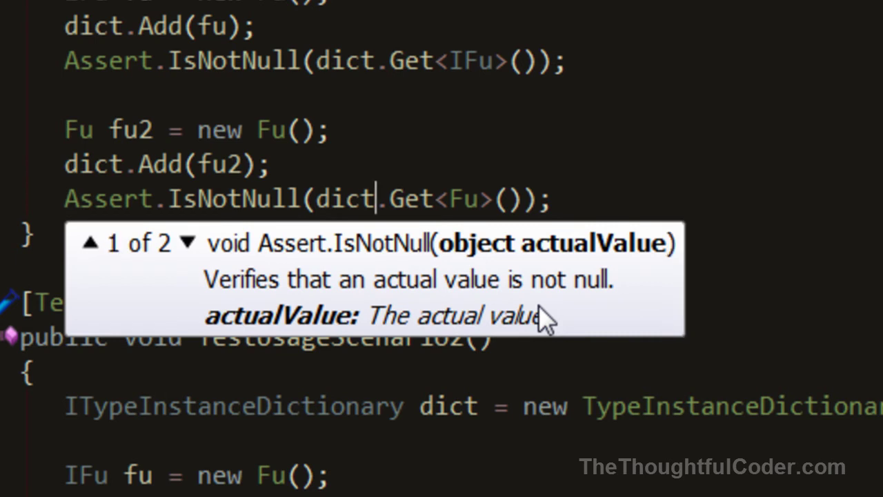
{"action": "key", "text": "Down"}
{"action": "key", "text": "Up"}
{"action": "key", "text": "Down"}
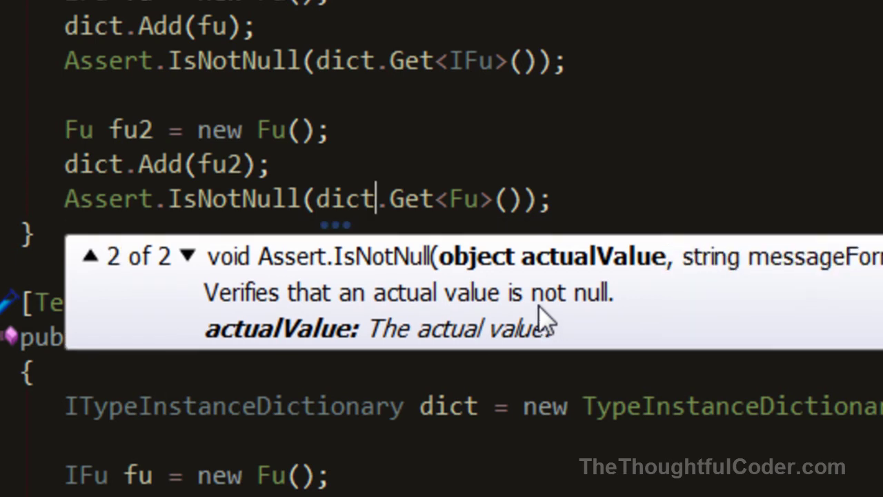
{"action": "key", "text": "Up"}
{"action": "key", "text": "Down"}
{"action": "key", "text": "Up"}
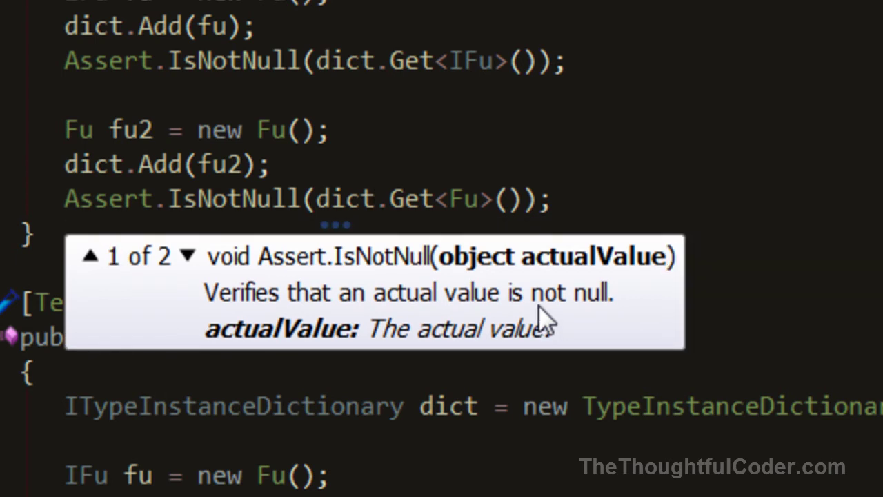